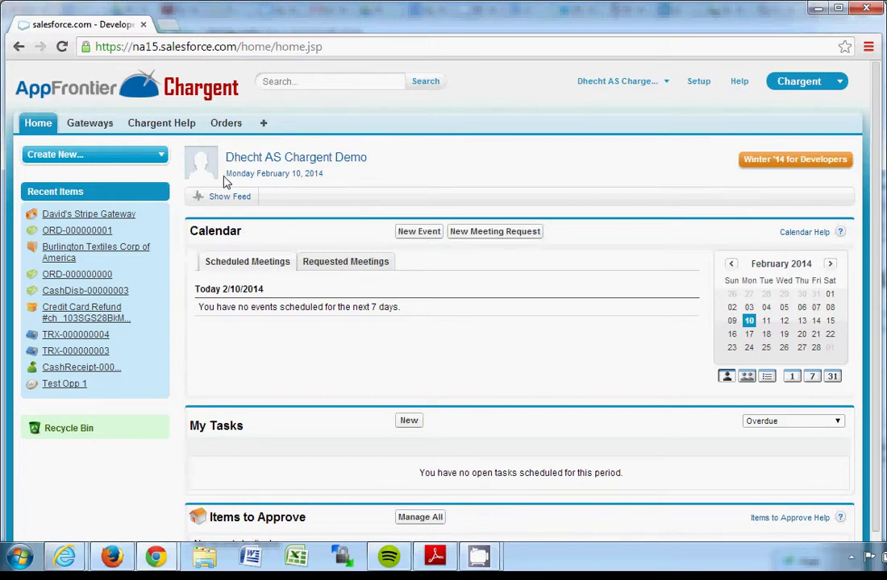
Enable Accounting Seed Integration on the Stripe gateway record and save the change
click(96, 128)
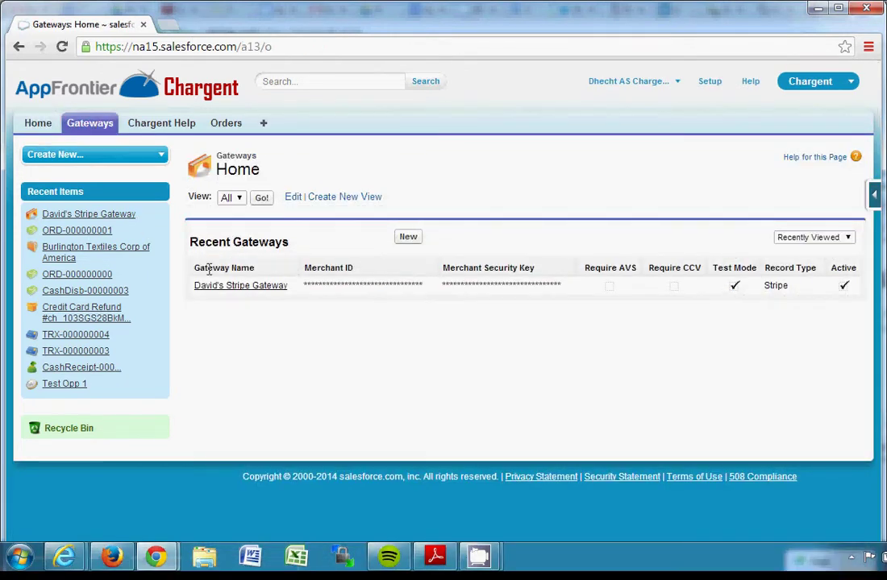
click(226, 293)
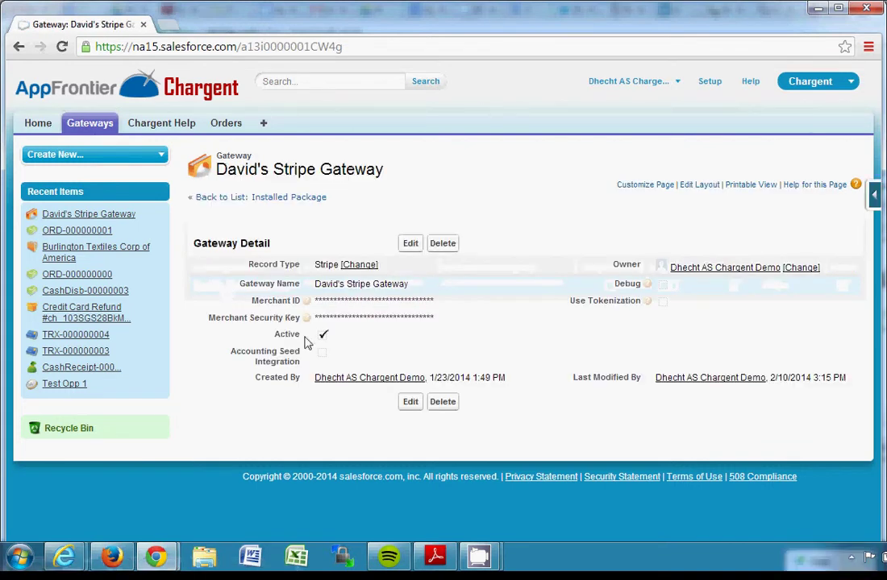
double_click(323, 359)
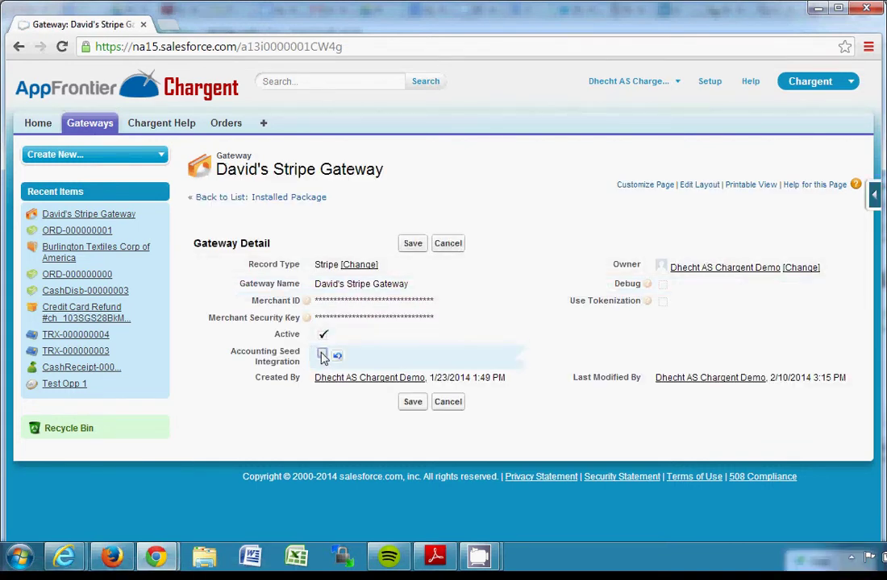
click(322, 356)
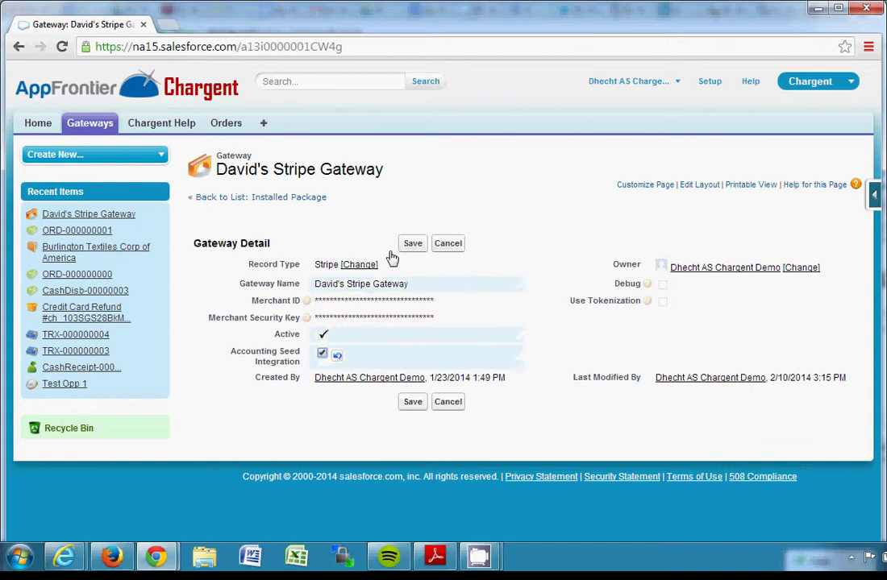
click(412, 243)
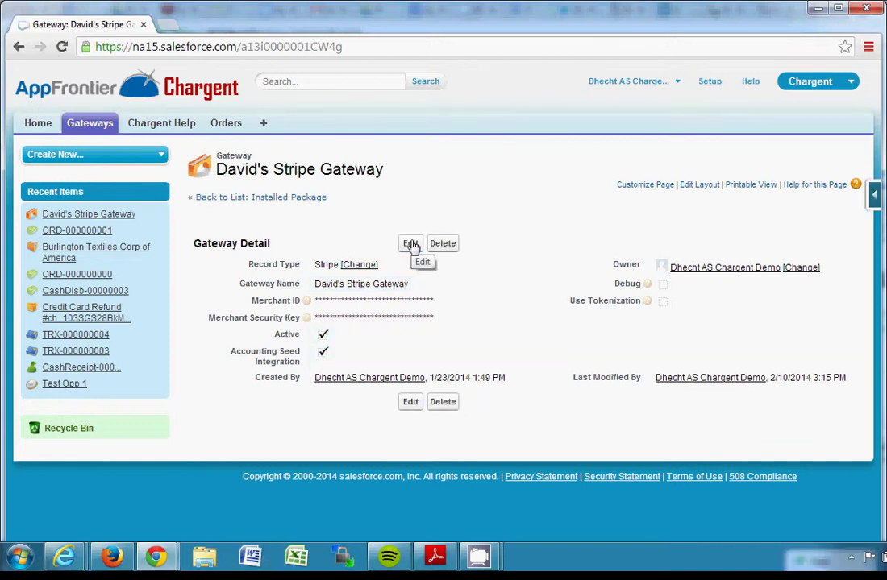
Charge the second order listed on the Burlington Textiles Corp of America account and acknowledge the gateway response
click(98, 255)
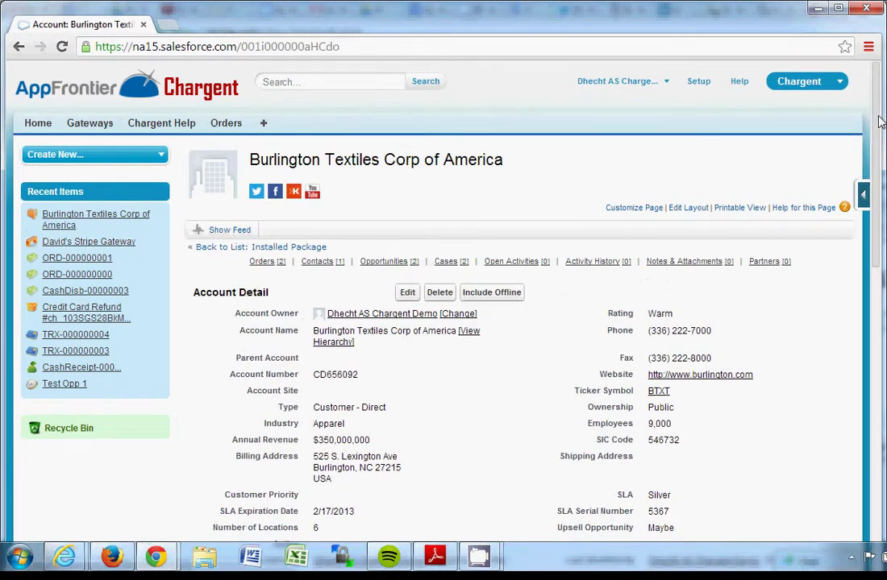
drag(881, 121, 883, 242)
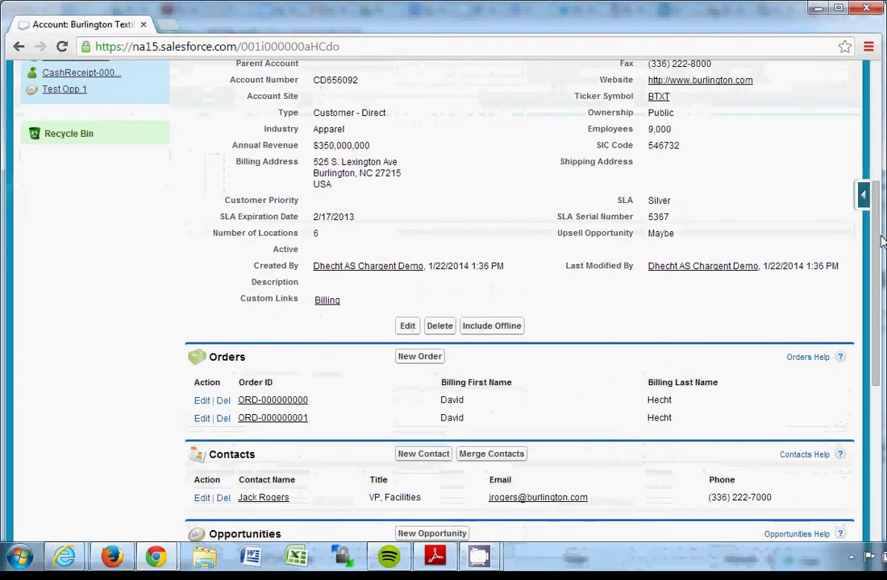
click(291, 421)
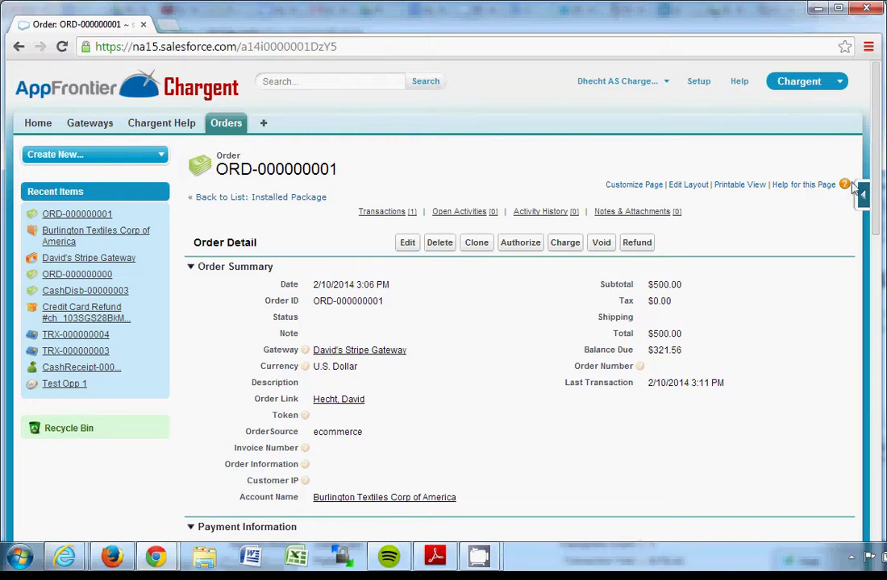
click(564, 243)
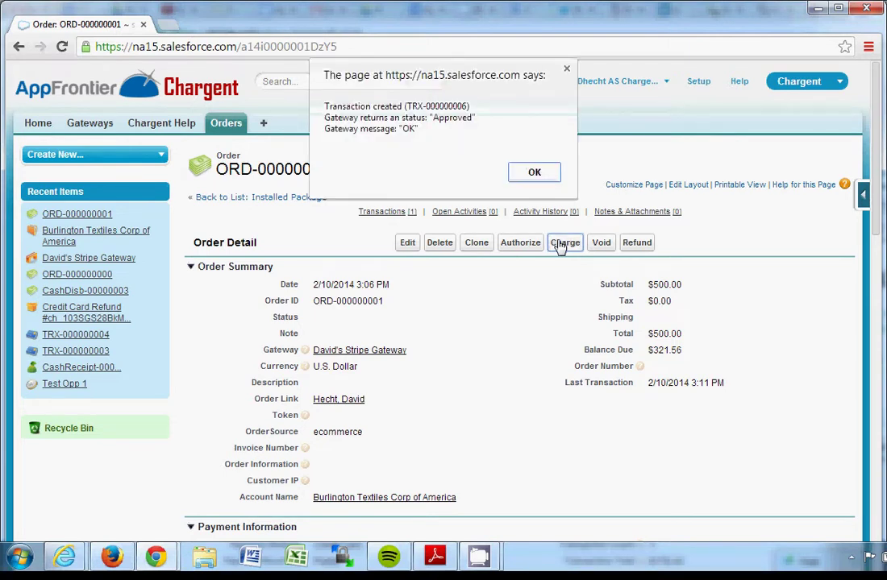
click(531, 175)
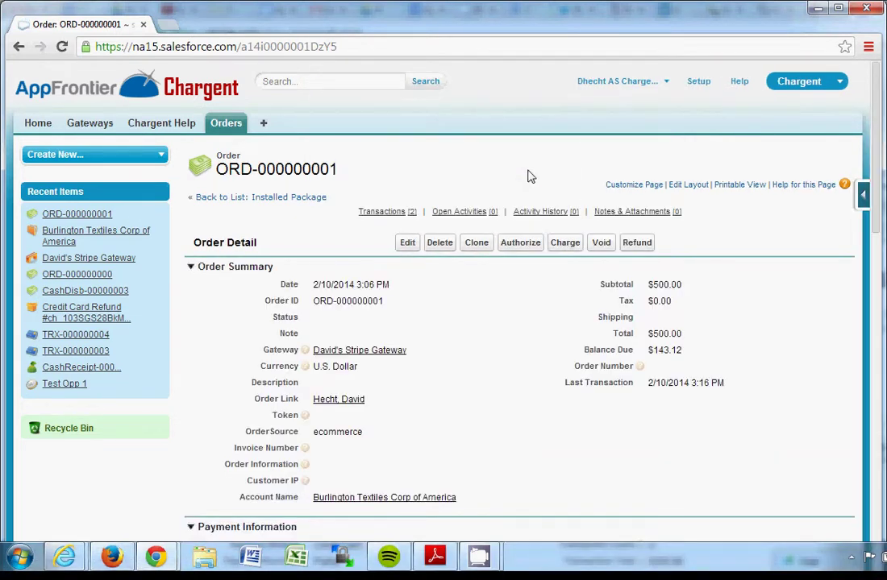
Open the newest charge transaction from the order's Transactions list
scroll(530, 176, down, 7)
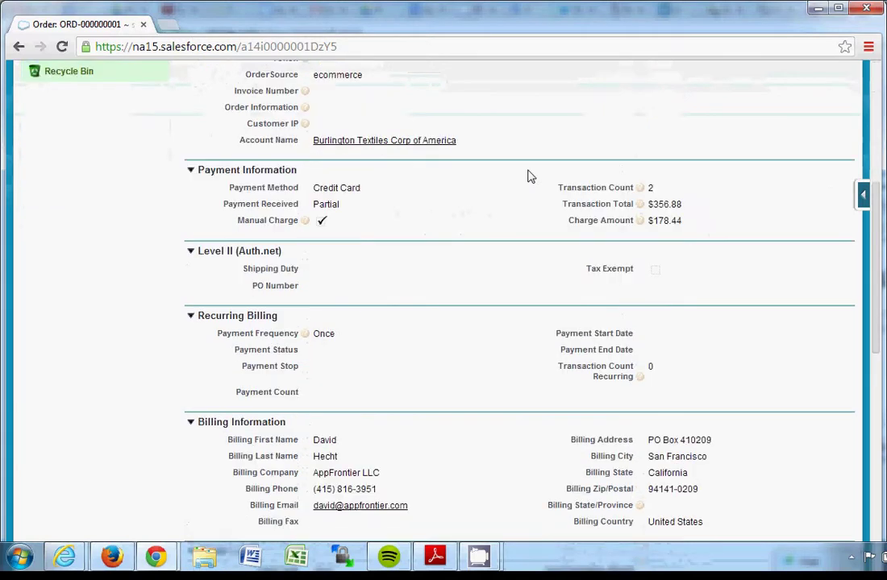
scroll(531, 177, down, 4)
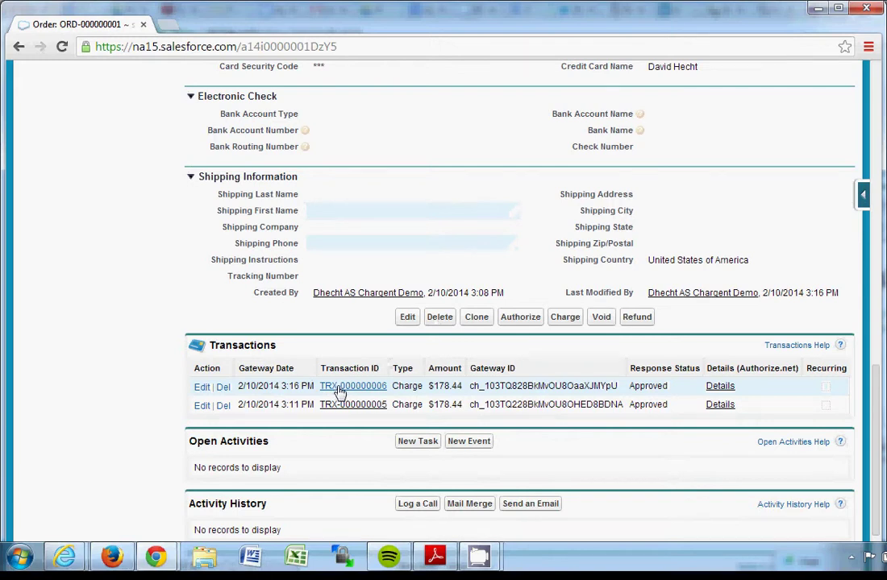
click(340, 390)
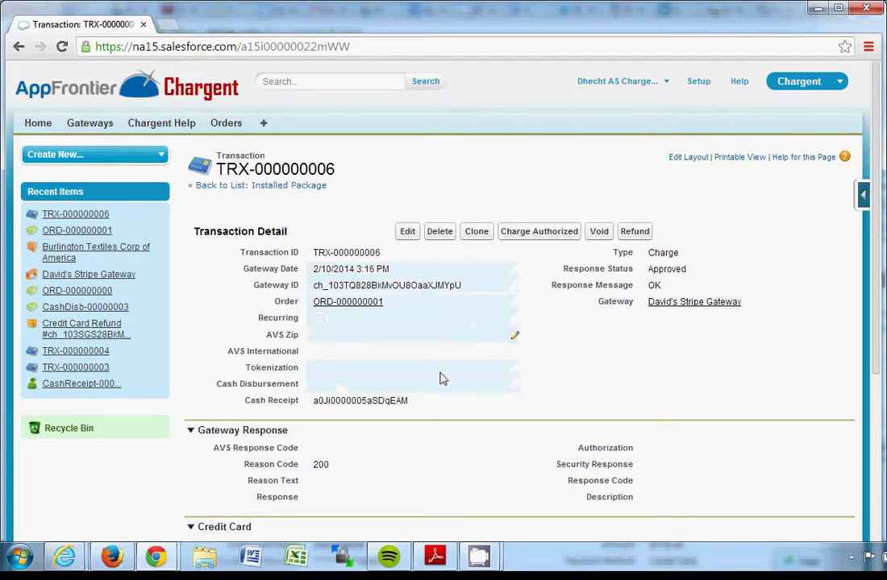
Copy the transaction's Cash Receipt ID and load that cash receipt record by replacing the record ID in the page address
double_click(416, 404)
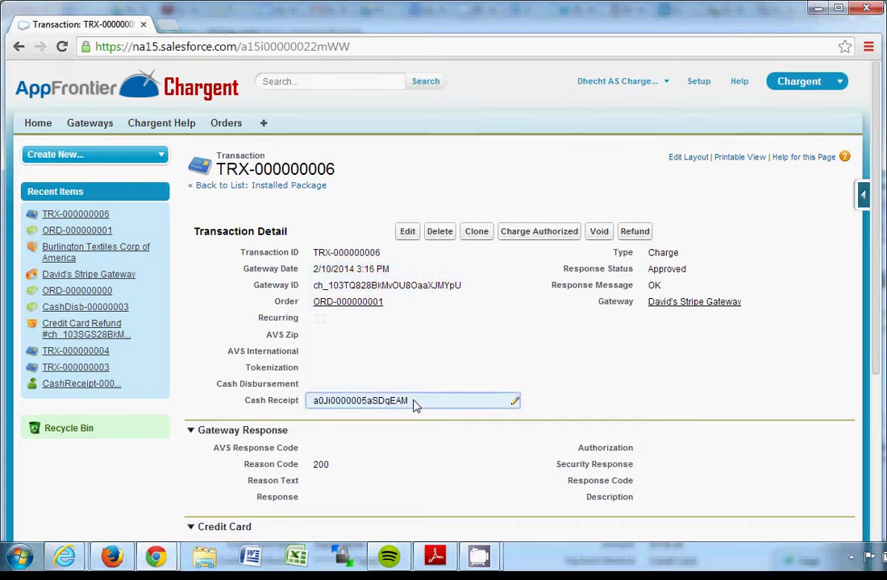
drag(416, 404, 314, 404)
key(ctrl+c)
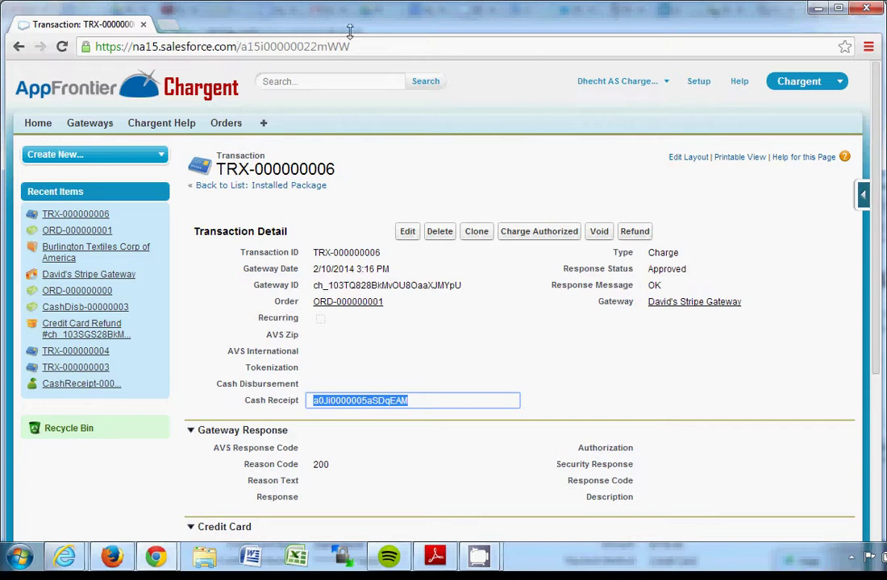
double_click(242, 47)
key(ctrl+v)
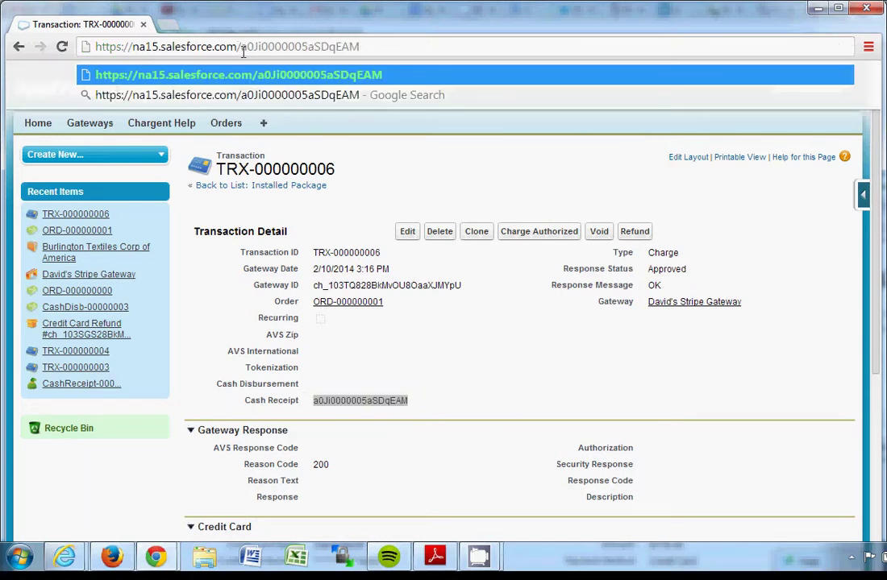
key(Return)
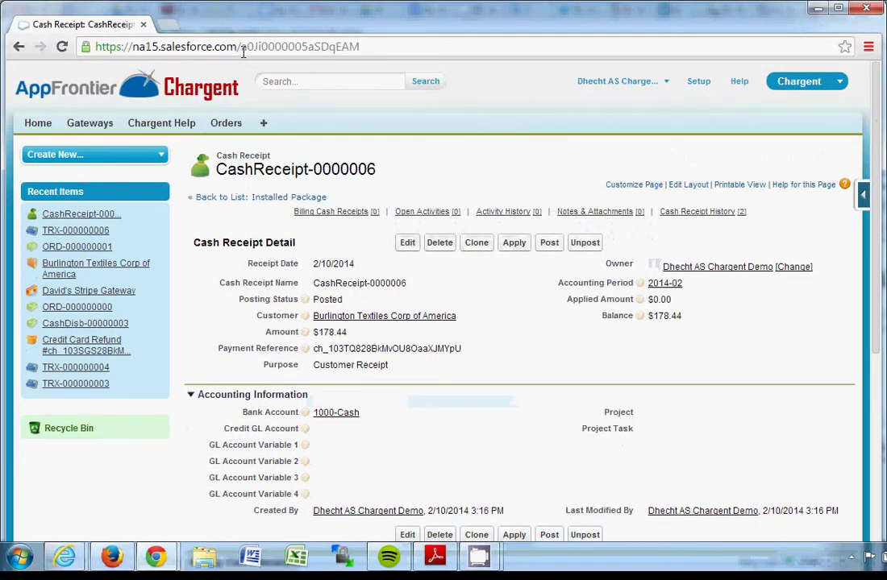
key(Down)
key(Up)
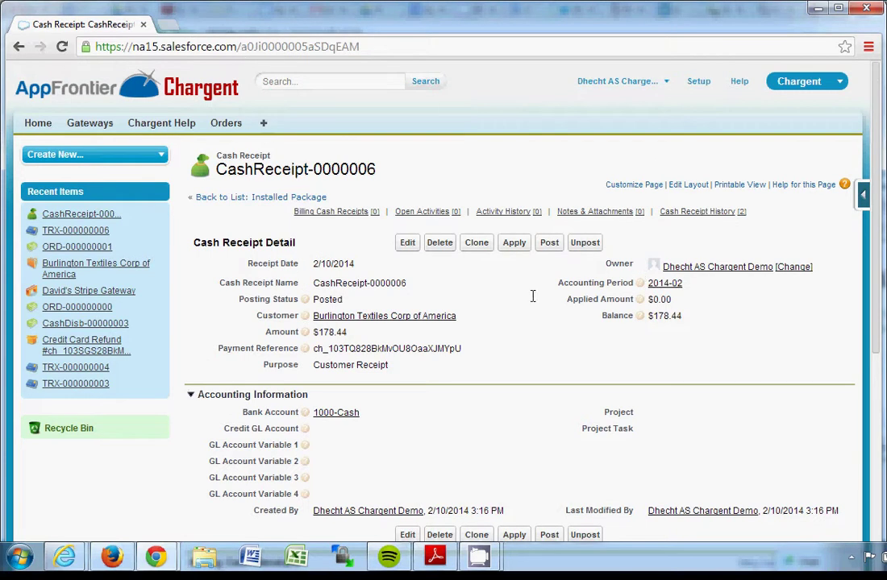
Go from the cash receipt to its customer account and open the second order listed there
click(384, 316)
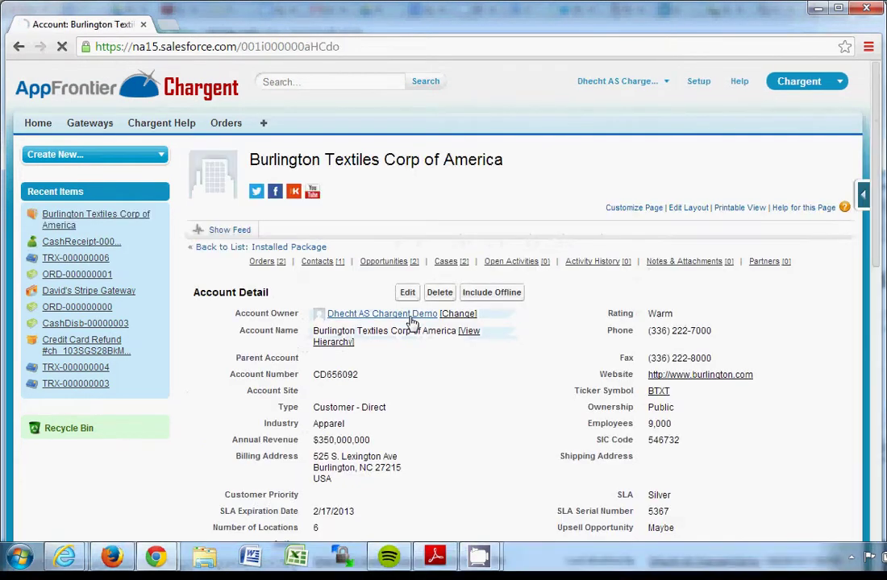
key(Down)
scroll(411, 323, down, 6)
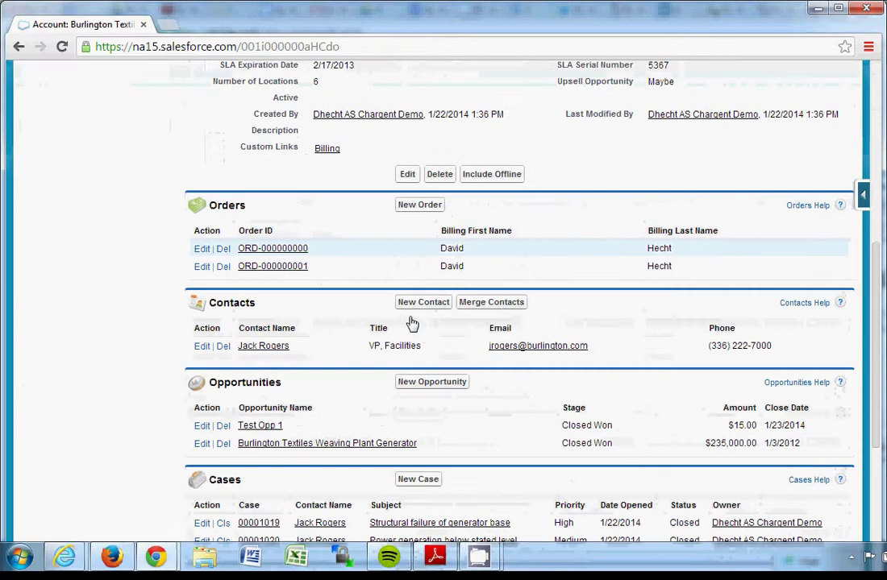
scroll(387, 322, up, 1)
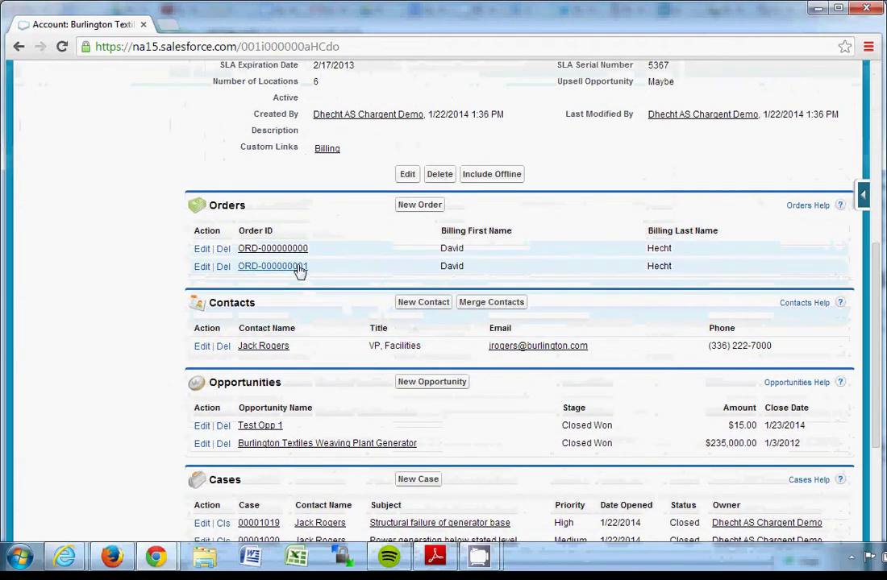
click(299, 269)
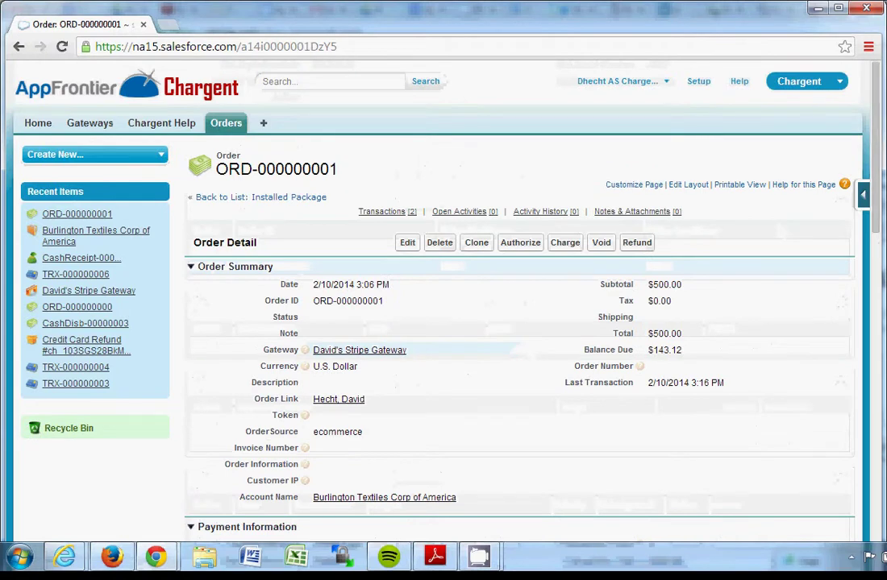
Refund the order's most recent charge transaction and acknowledge the gateway response
scroll(882, 300, down, 1)
scroll(882, 300, down, 9)
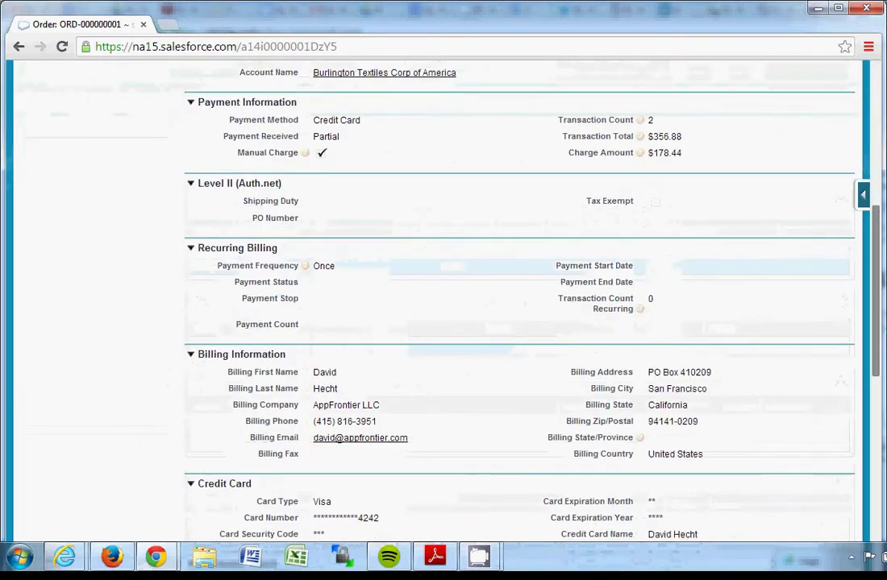
scroll(882, 300, down, 3)
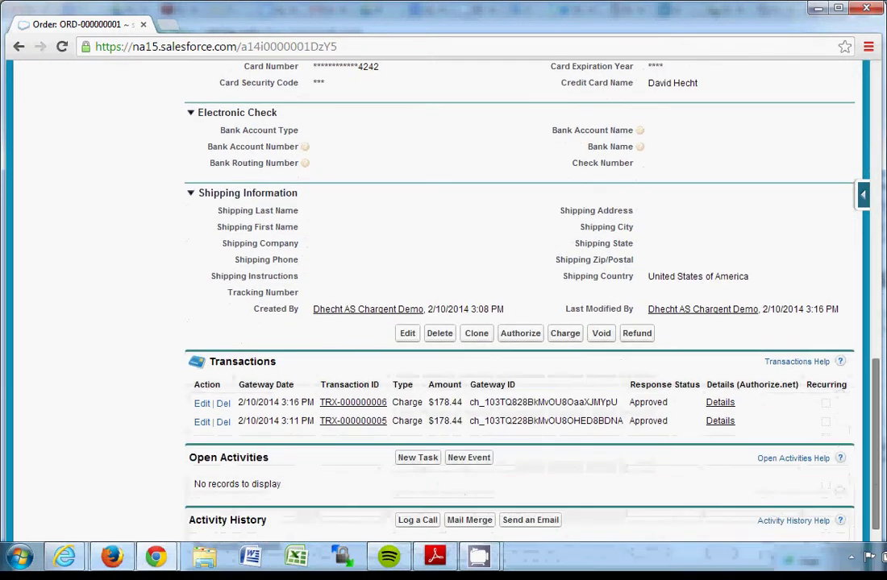
click(346, 408)
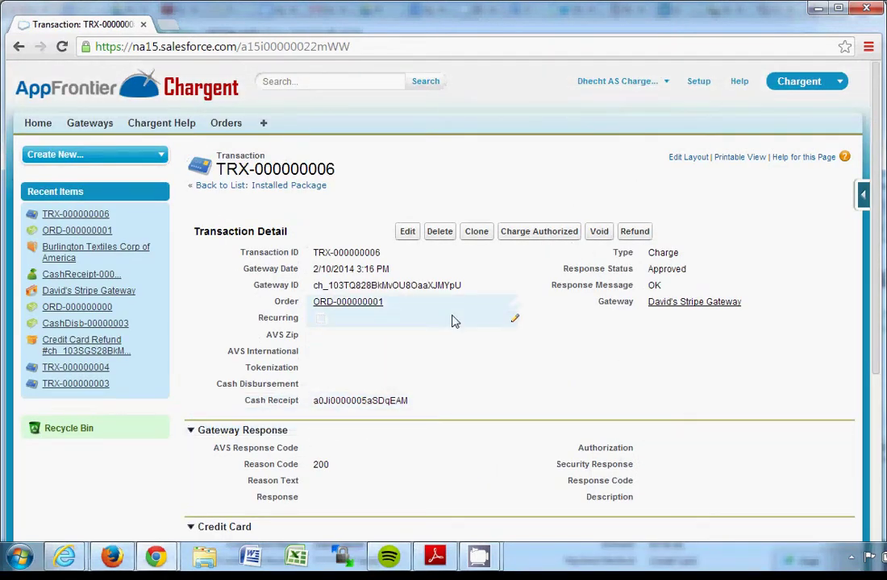
click(635, 232)
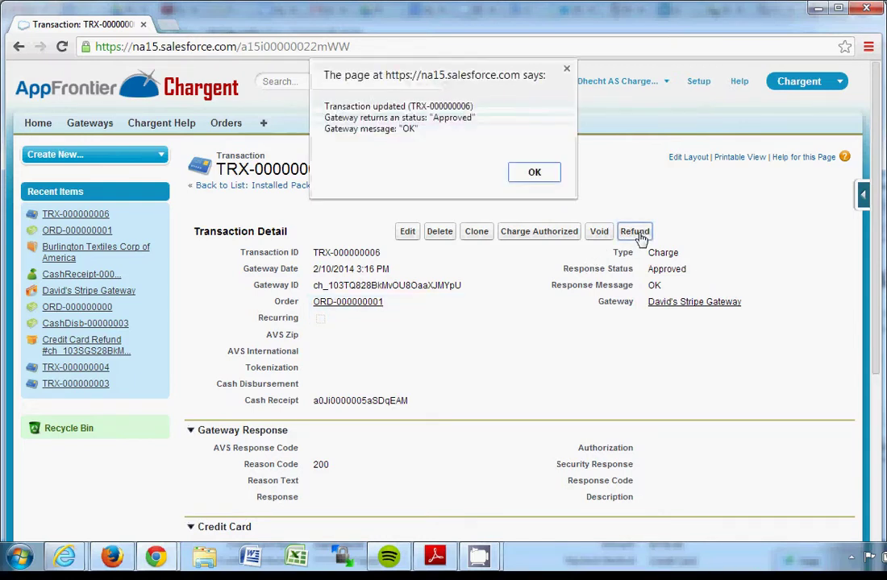
click(534, 171)
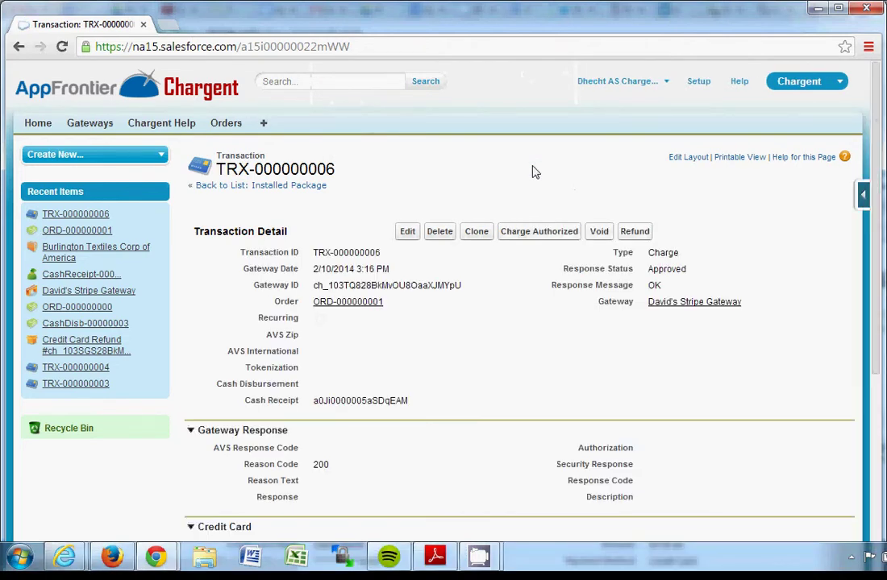
Return to the related order and open the new refund transaction from its Transactions list
click(359, 304)
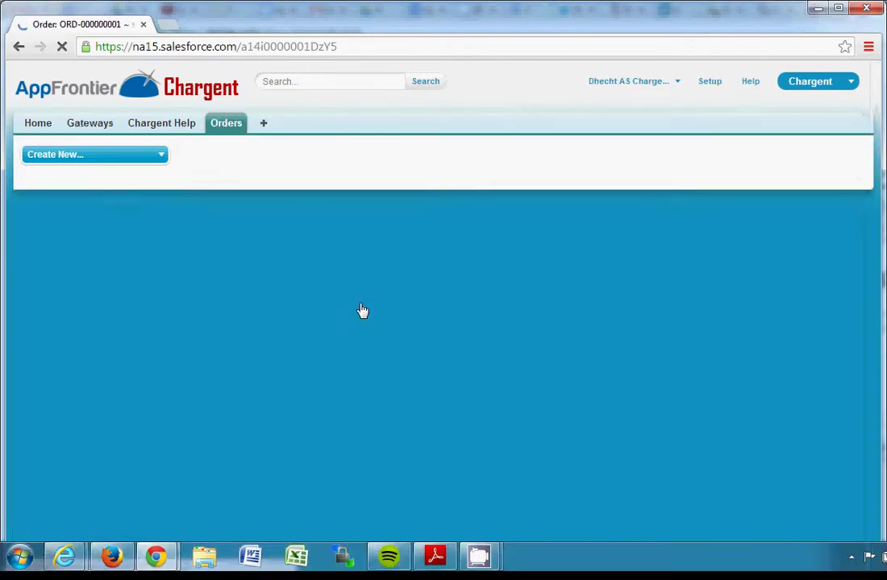
scroll(362, 309, down, 13)
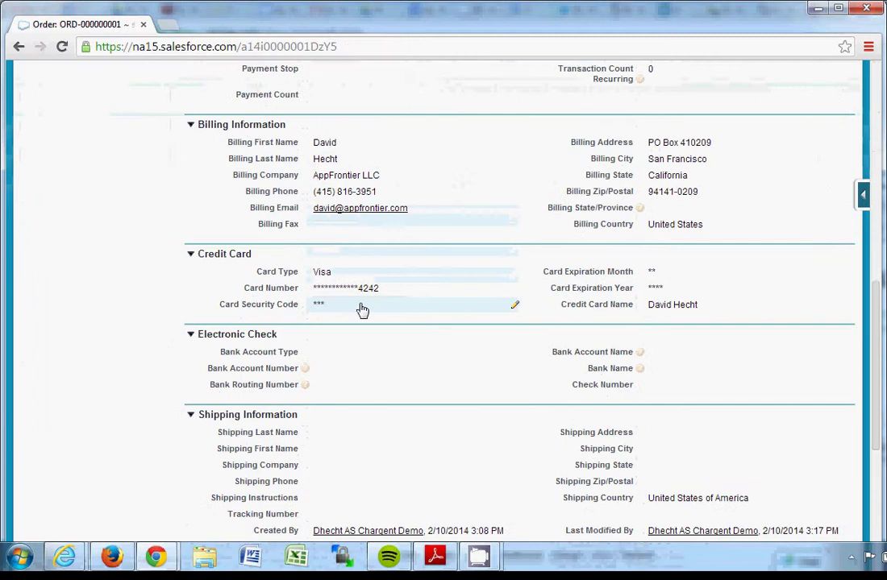
scroll(362, 309, down, 1)
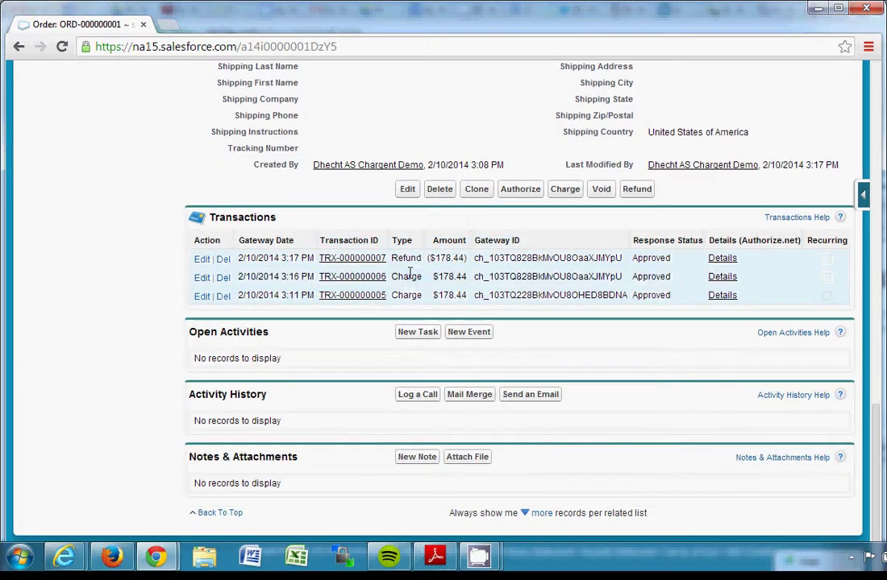
click(352, 258)
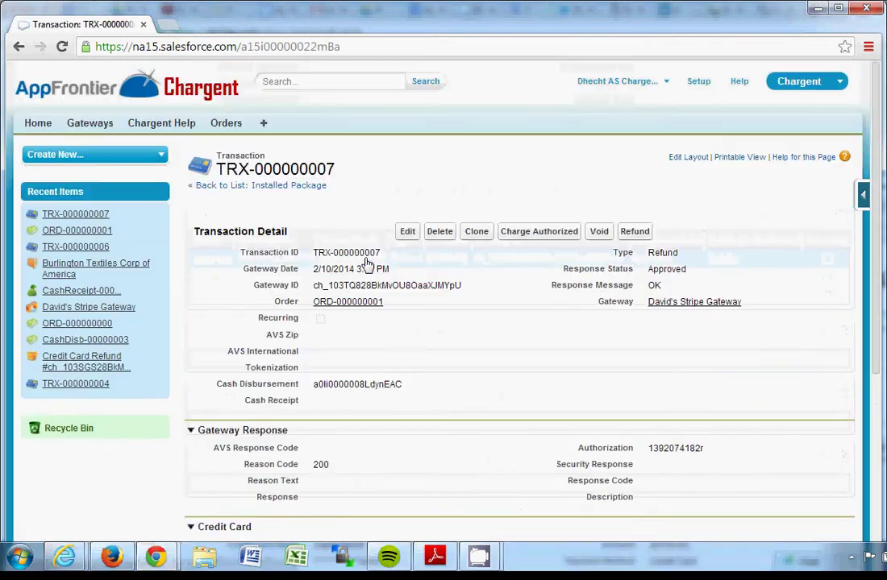
Load the cash disbursement record using the Cash Disbursement ID copied from the refund transaction, and open its cash disbursement batch
scroll(366, 264, down, 1)
scroll(367, 264, down, 4)
scroll(367, 264, up, 3)
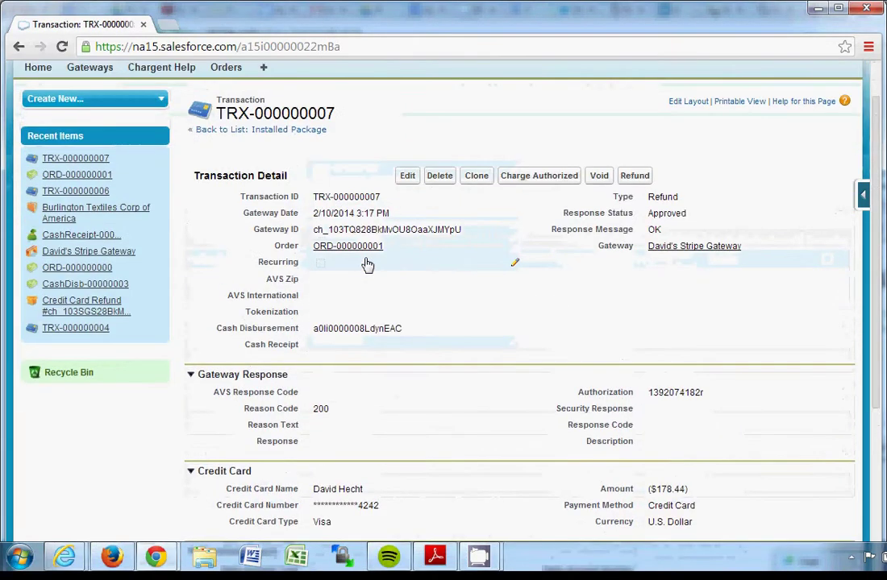
double_click(405, 333)
drag(406, 333, 309, 331)
key(ctrl+c)
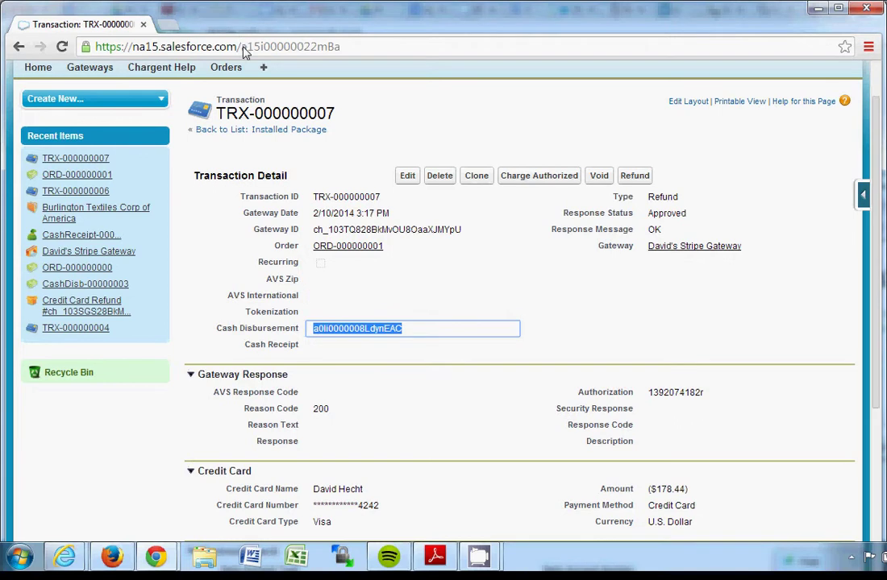
drag(244, 46, 364, 46)
key(ctrl+v)
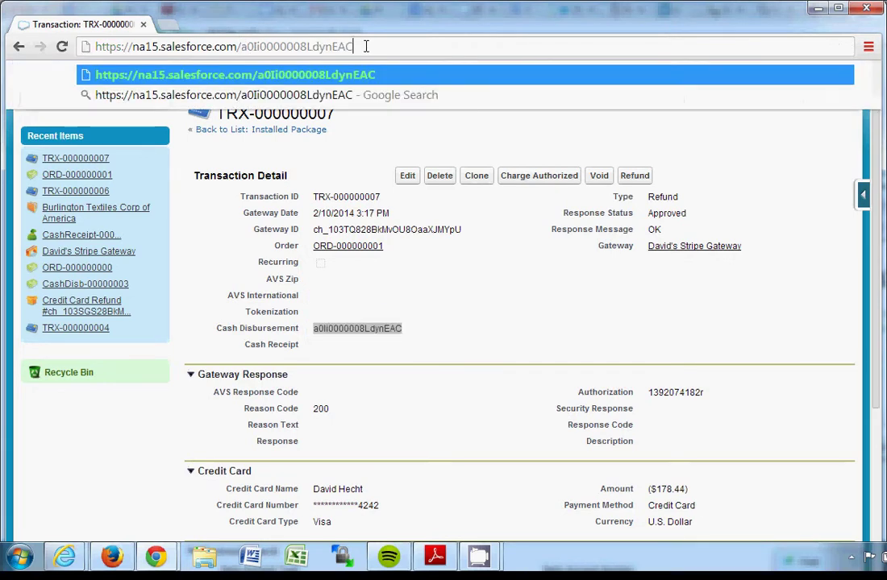
key(Return)
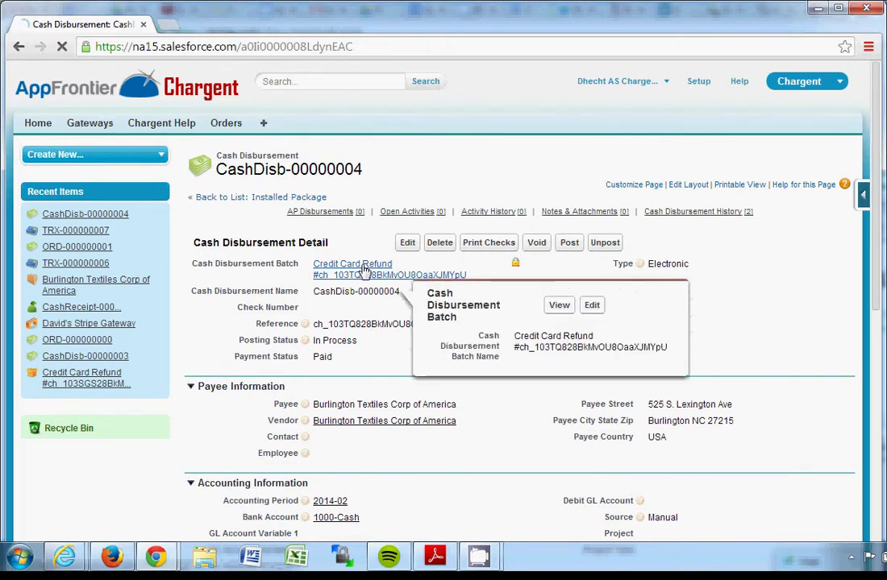
click(365, 270)
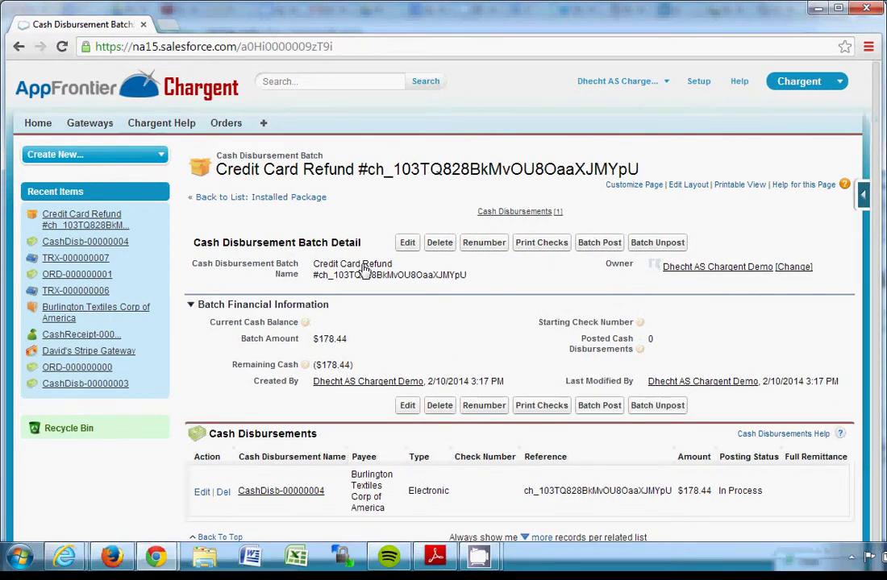
scroll(365, 270, down, 1)
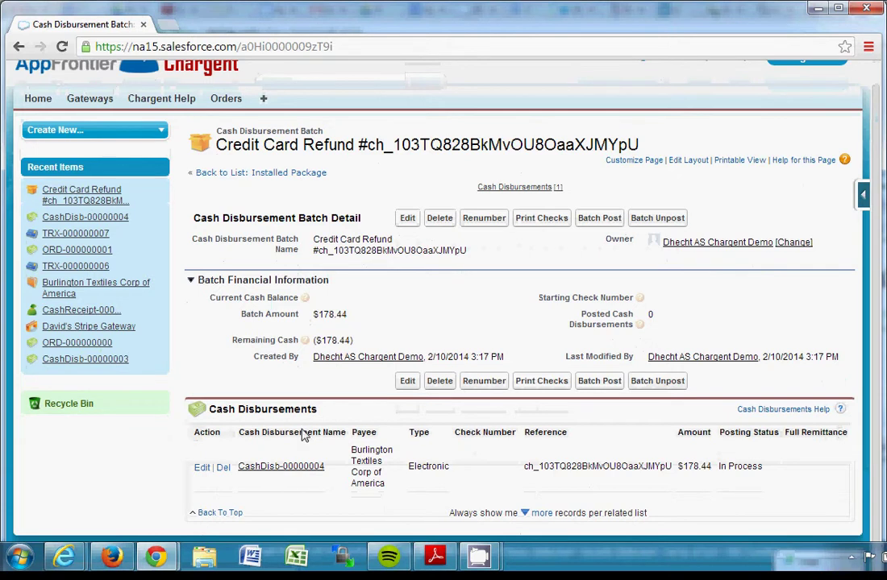